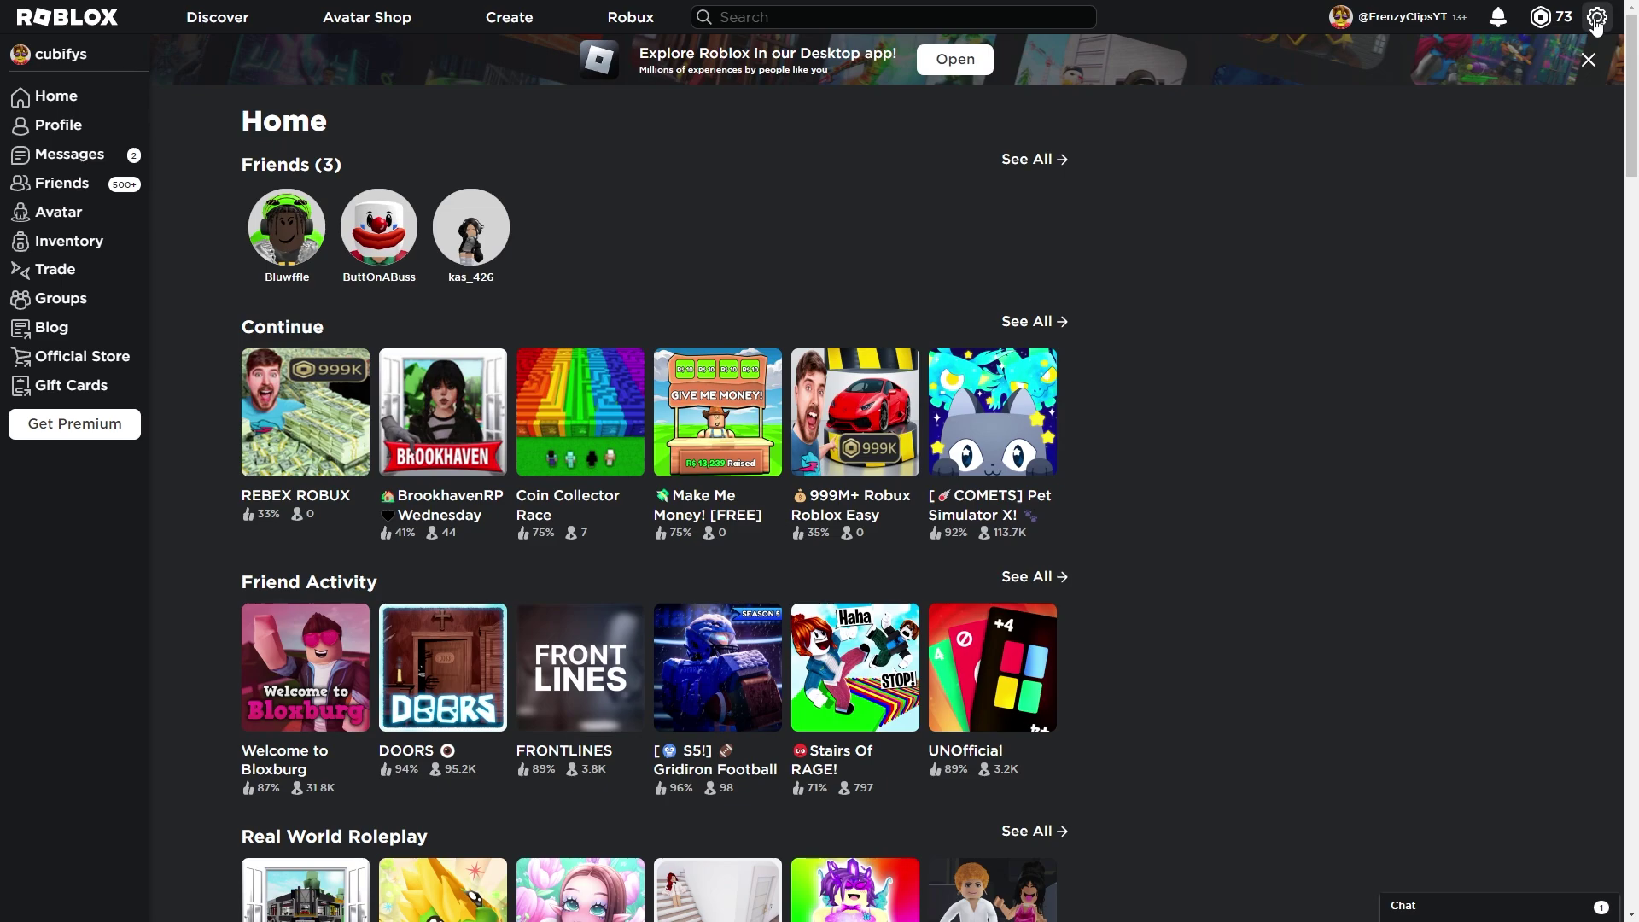
# Step: Show the Privacy tab of the account settings page
pyautogui.click(1597, 24)
pyautogui.click(1541, 62)
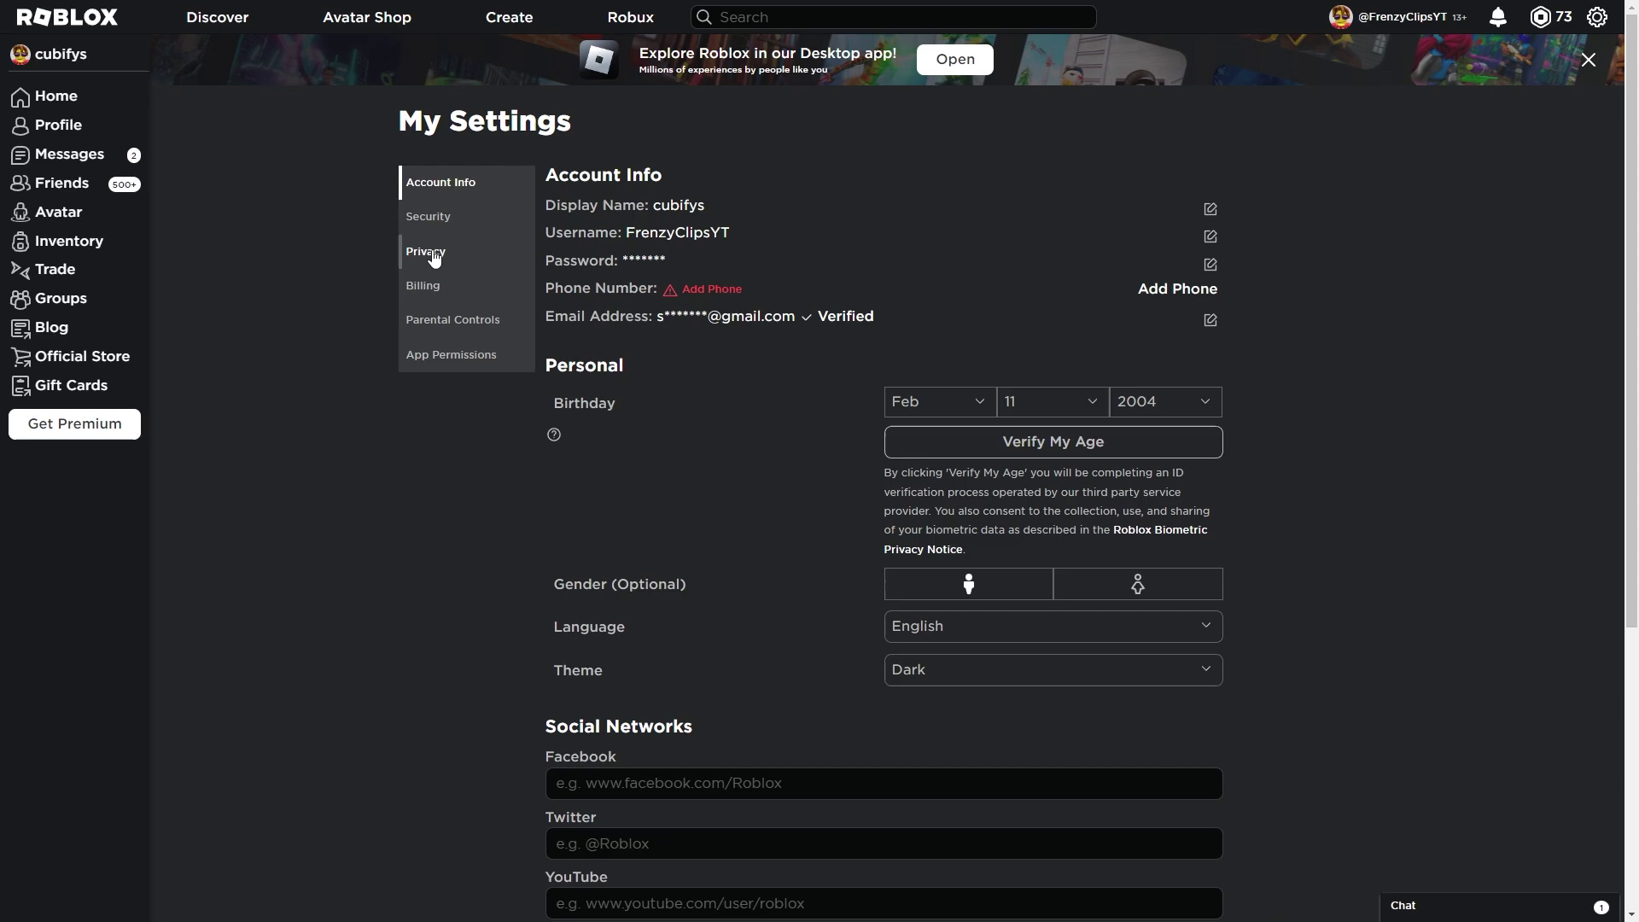
pyautogui.click(435, 255)
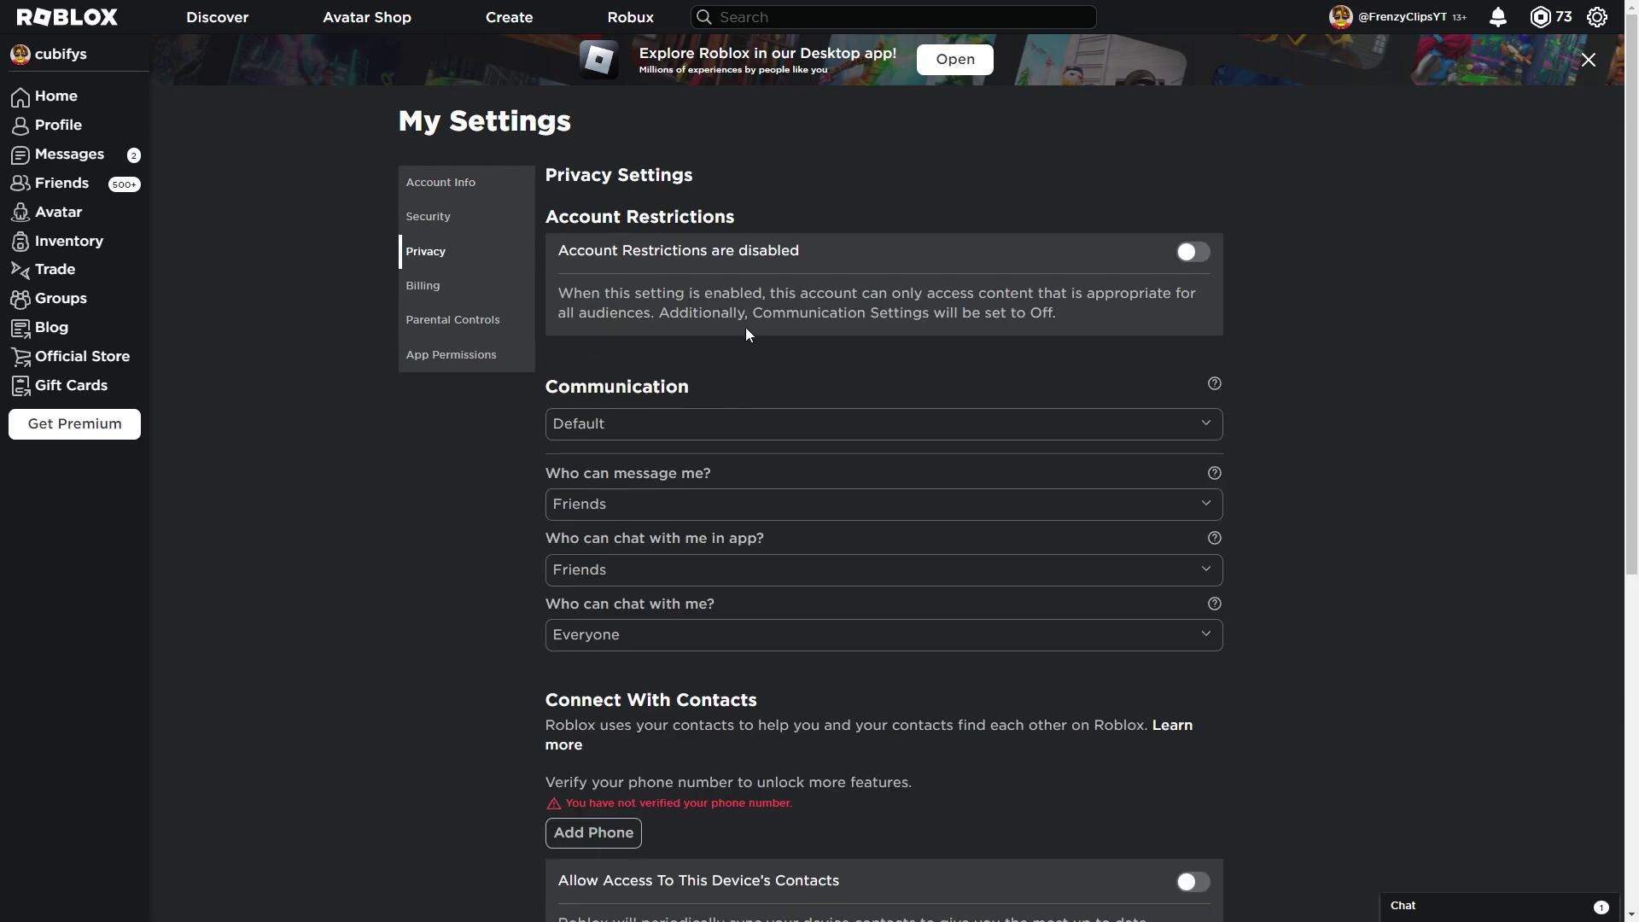
pyautogui.scroll(-4, 700, 285)
pyautogui.scroll(4, 700, 287)
pyautogui.scroll(-4, 695, 448)
pyautogui.scroll(4, 719, 442)
# Step: Return to the home page and follow the footer Help link to the Help Center
pyautogui.click(26, 103)
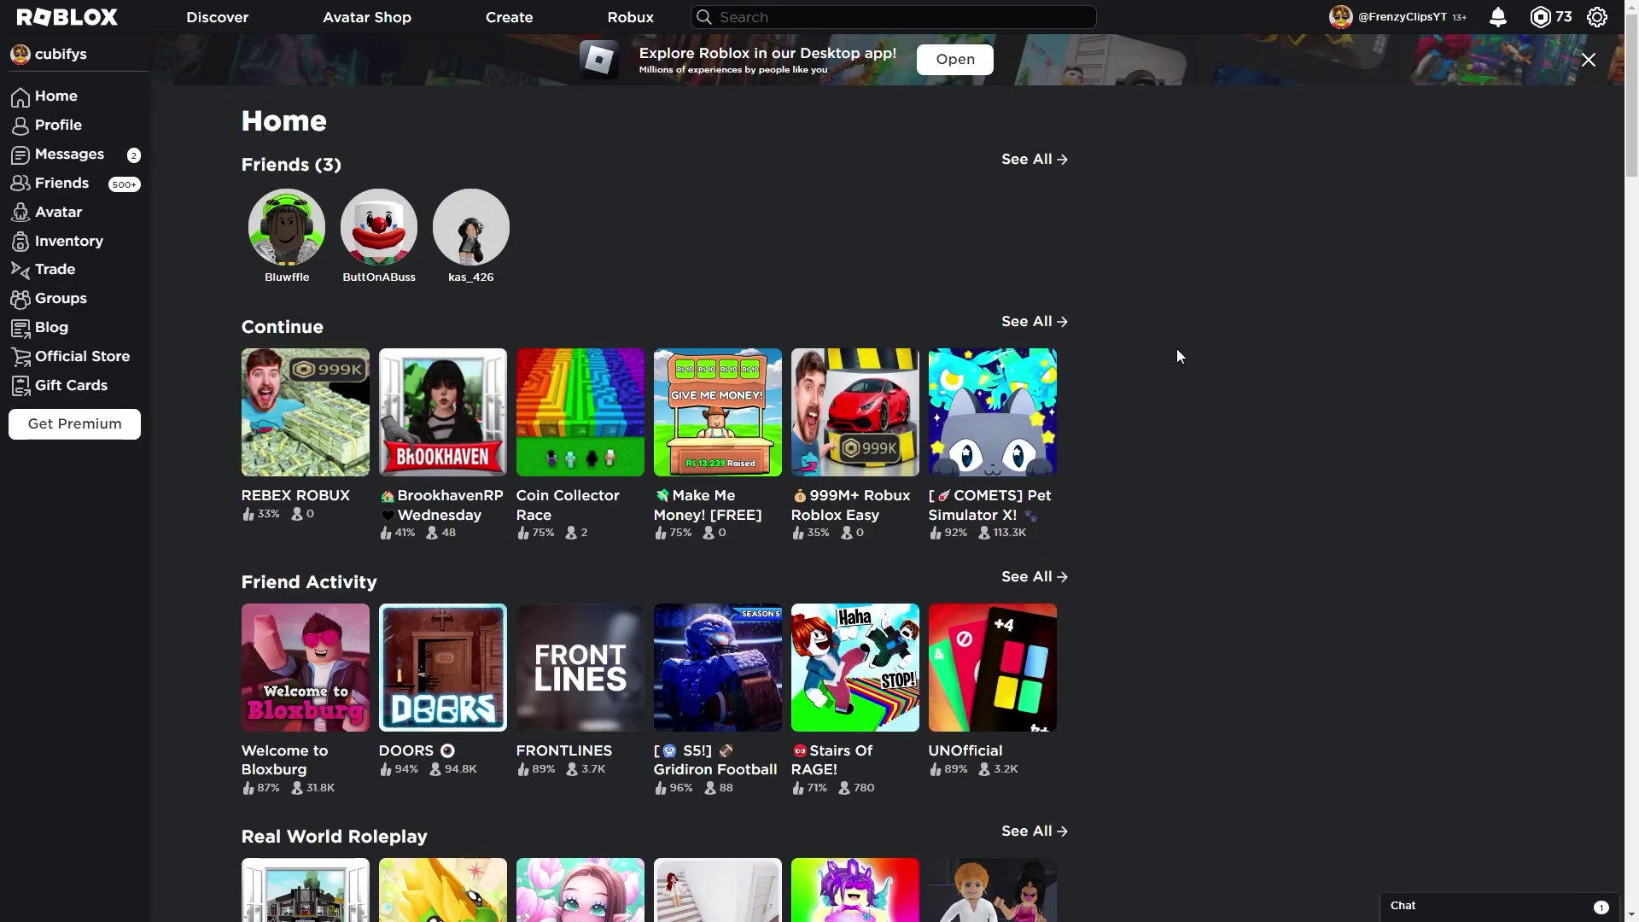
pyautogui.scroll(-10, 1191, 348)
pyautogui.scroll(-10, 1210, 344)
pyautogui.scroll(-10, 1211, 344)
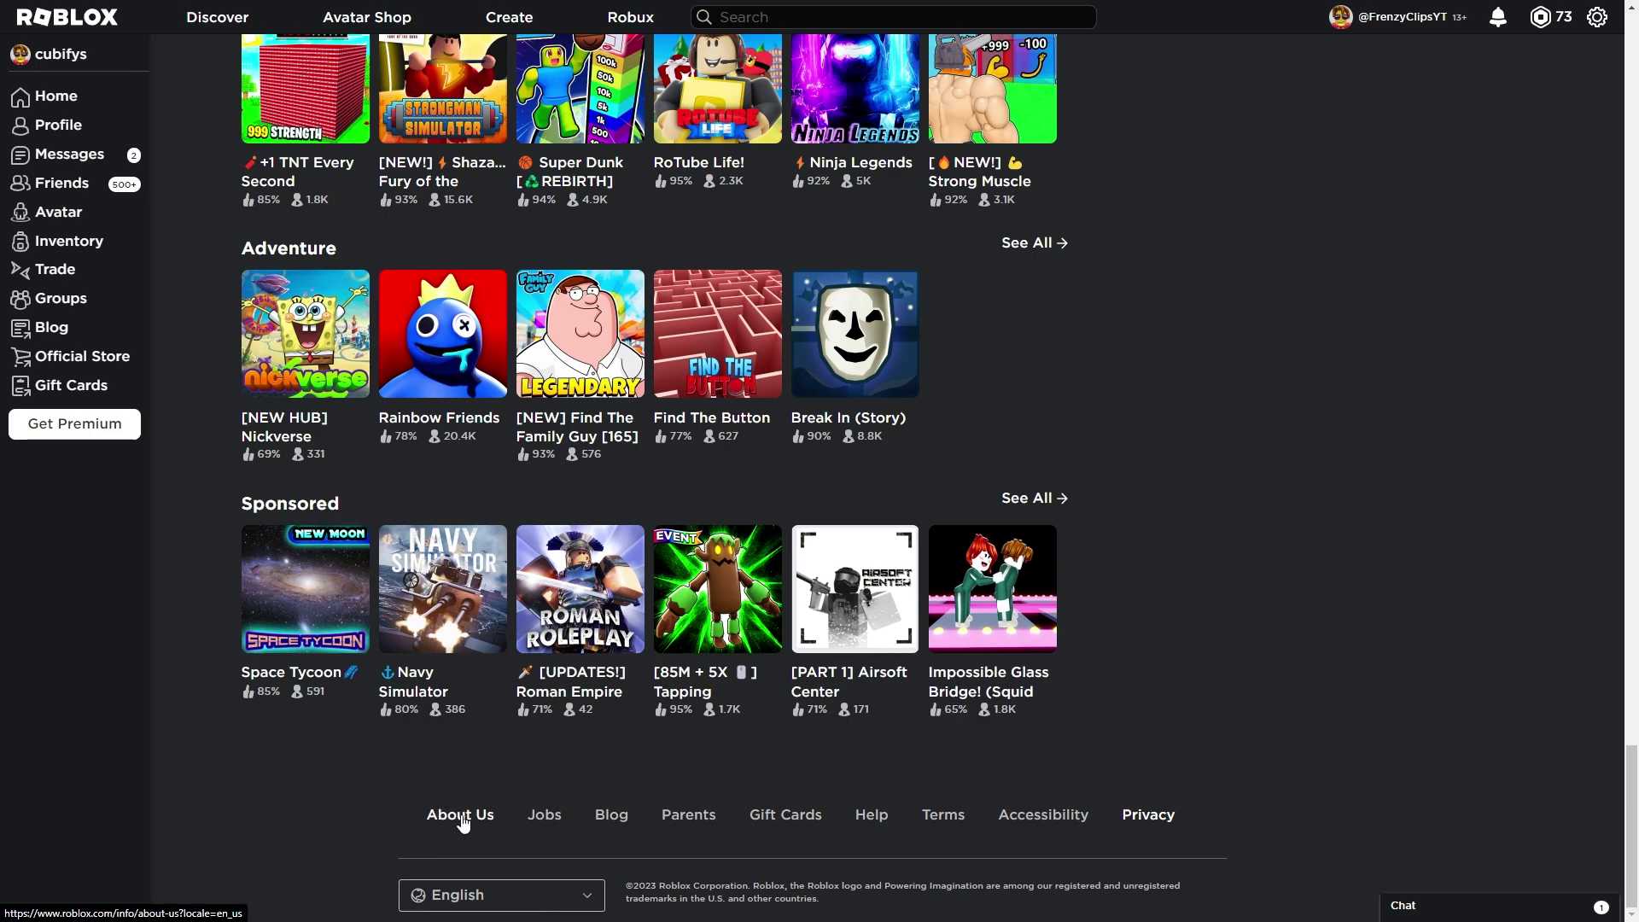
pyautogui.click(879, 822)
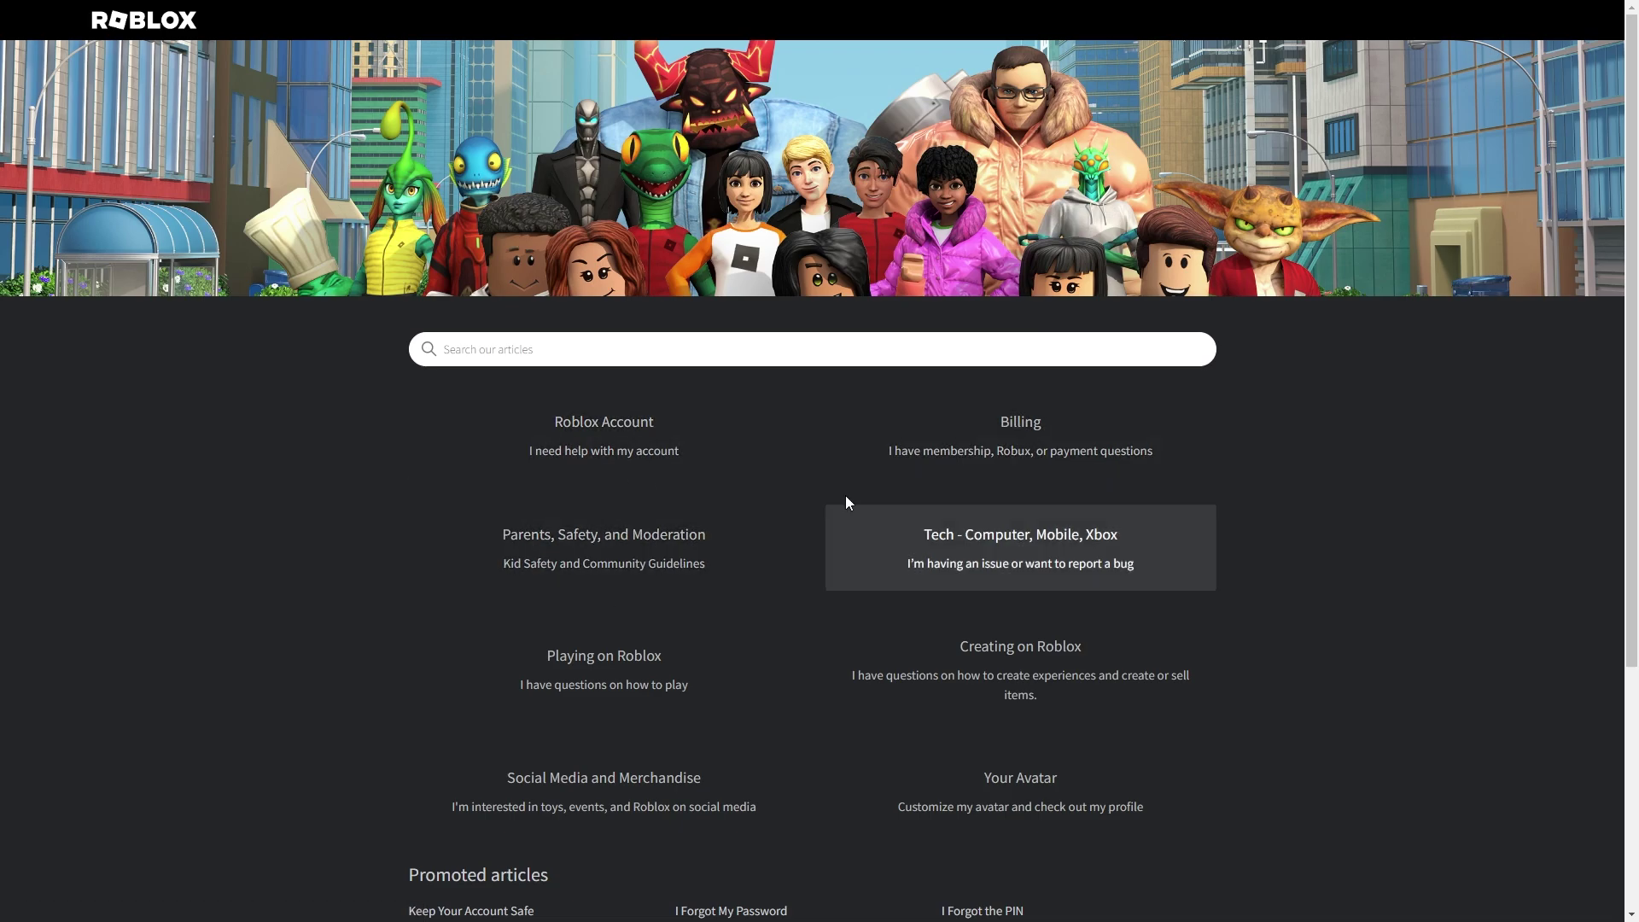
pyautogui.scroll(-1, 795, 525)
pyautogui.scroll(-2, 756, 538)
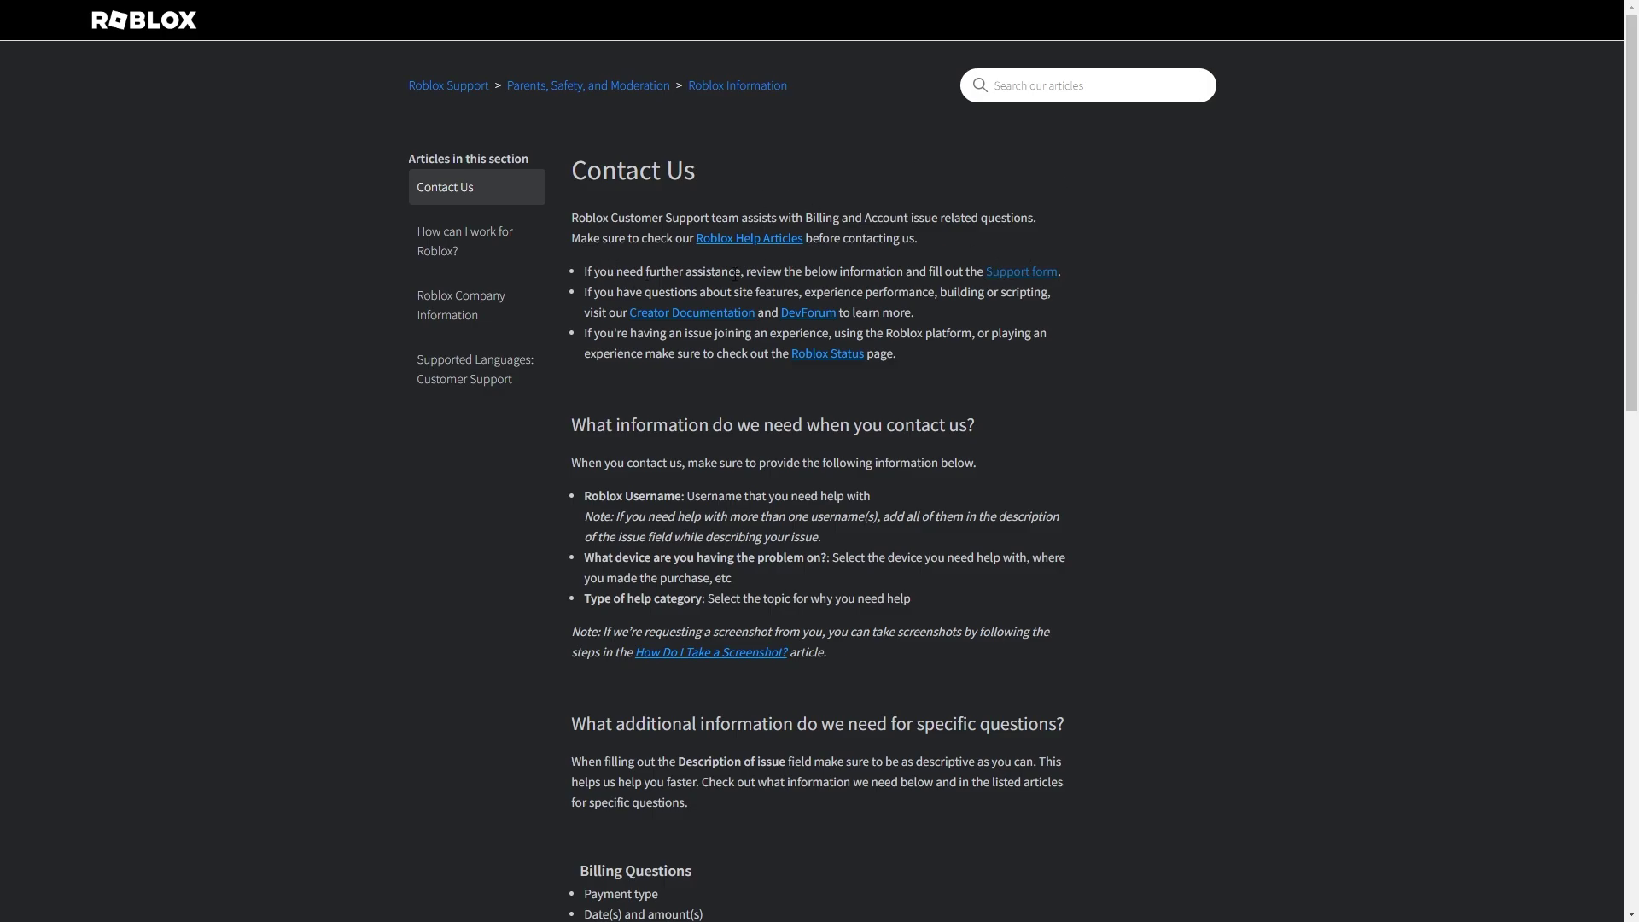
# Step: Follow the Support form link from the Contact Us article
pyautogui.click(1001, 282)
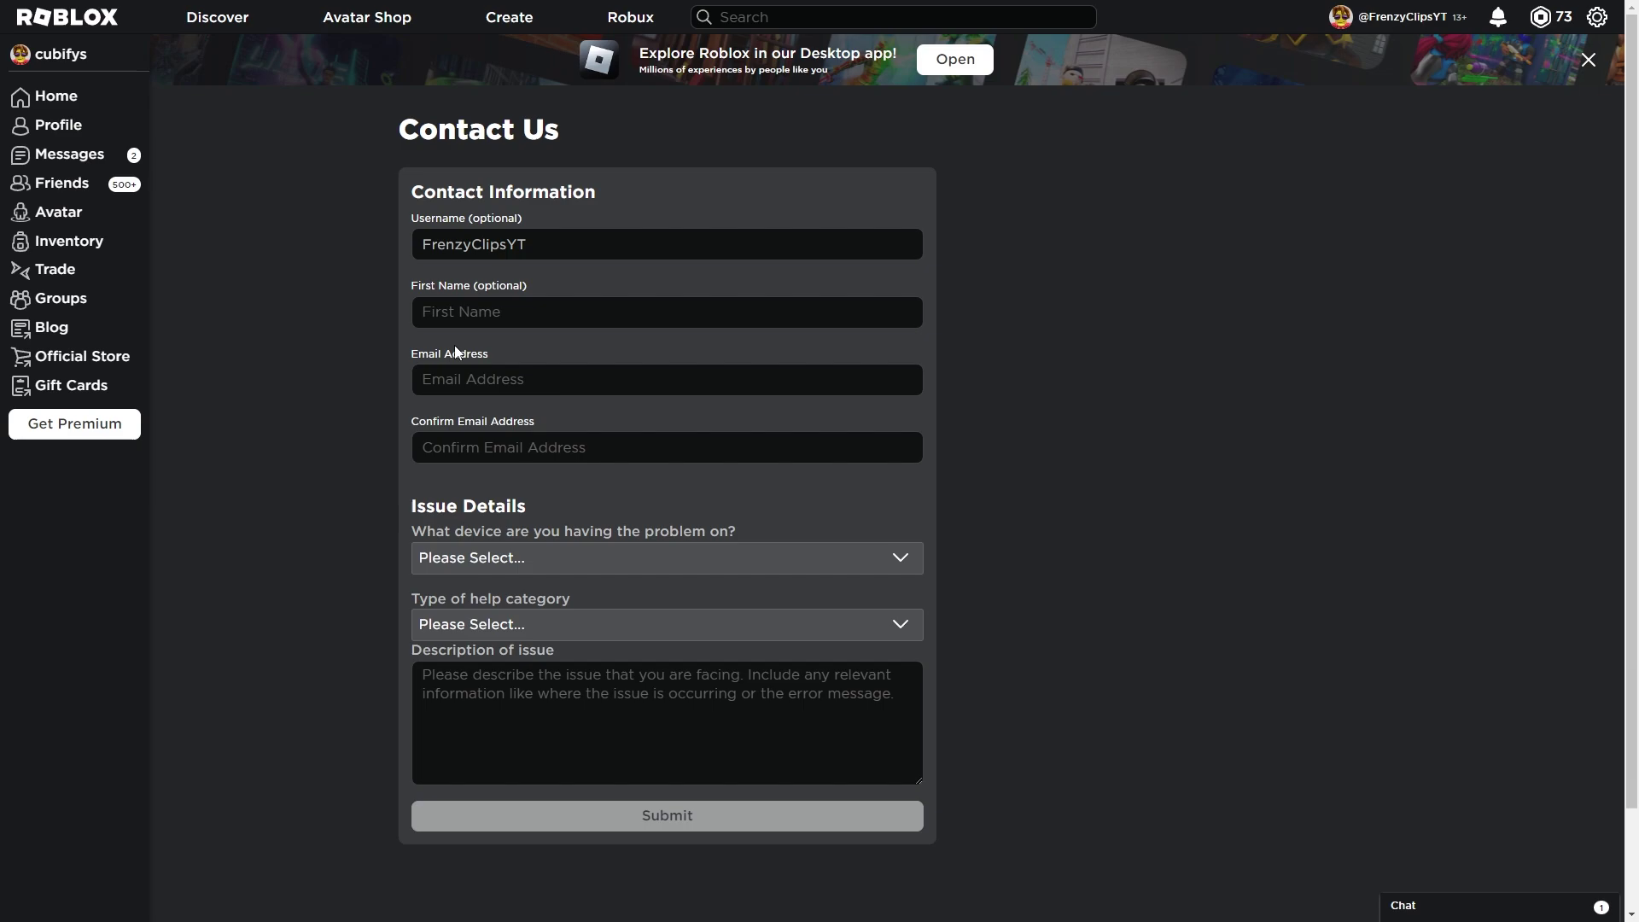
pyautogui.scroll(-1, 531, 490)
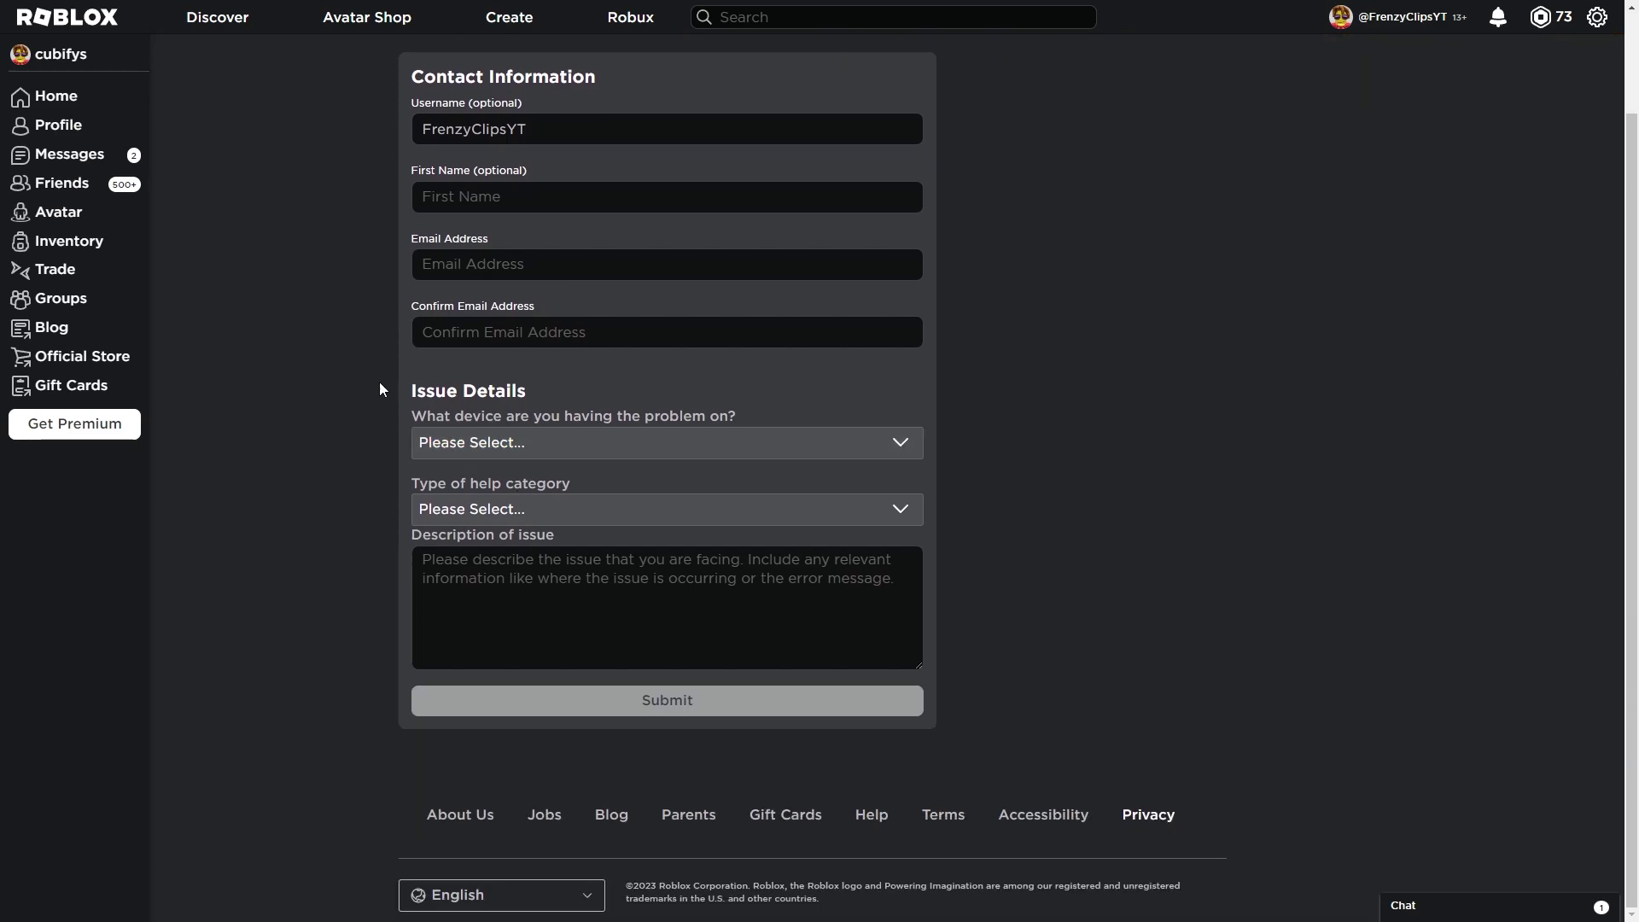
# Step: Expand the 'What device are you having the problem on?' dropdown
pyautogui.click(539, 441)
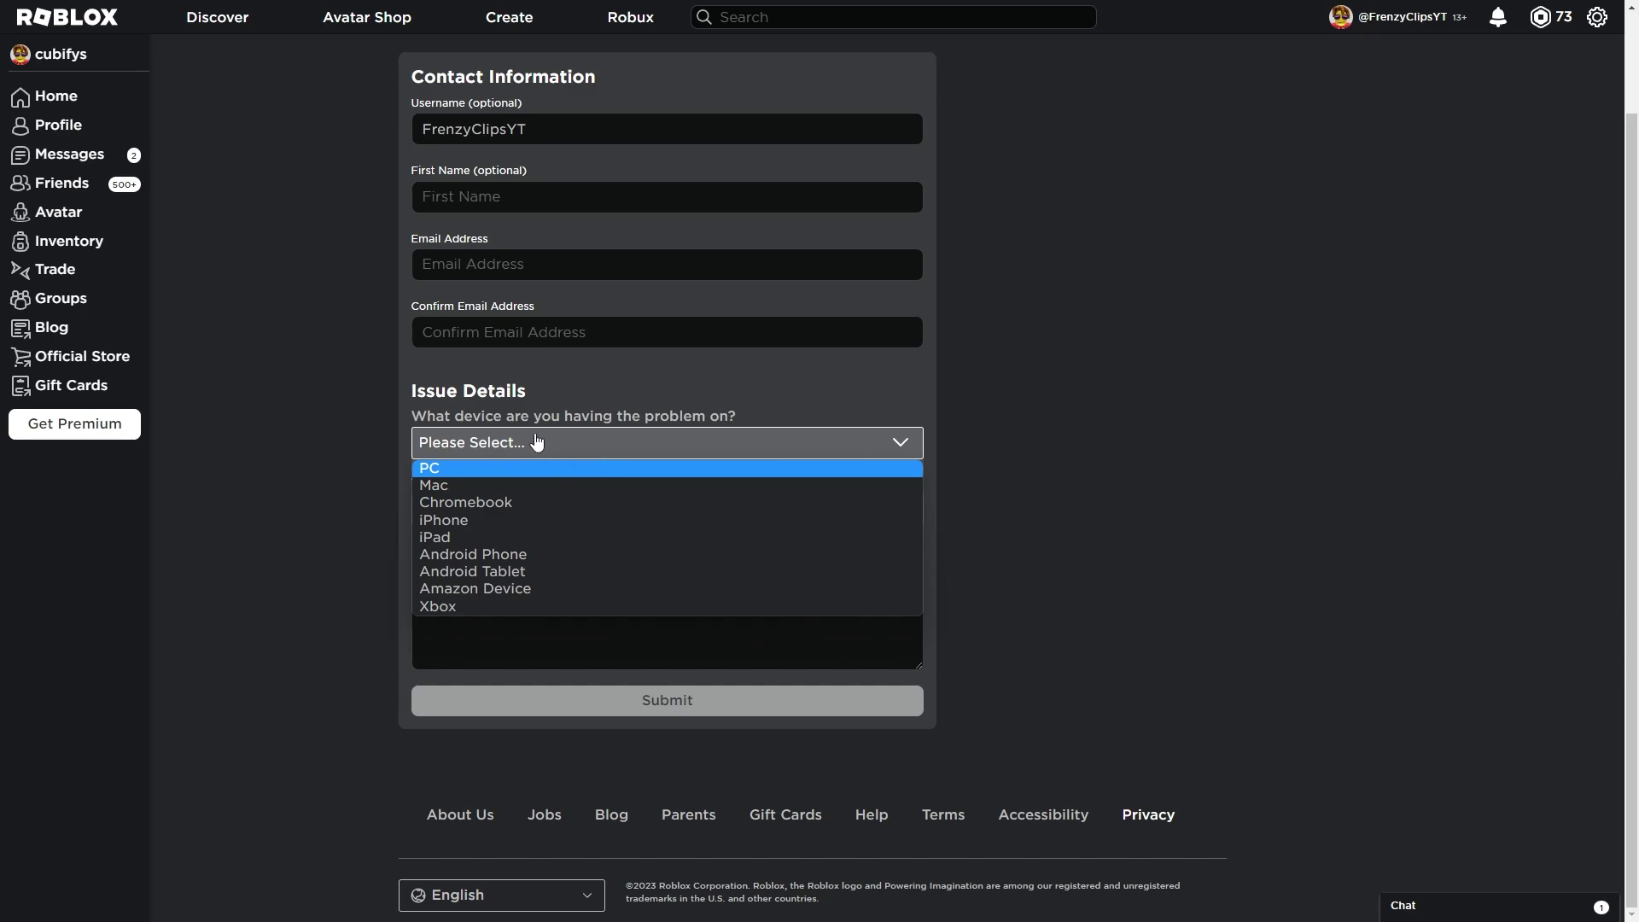
# Step: Pick PC, Chat & Age Settings, and Adjust Child Privacy & Security Settings
pyautogui.click(450, 470)
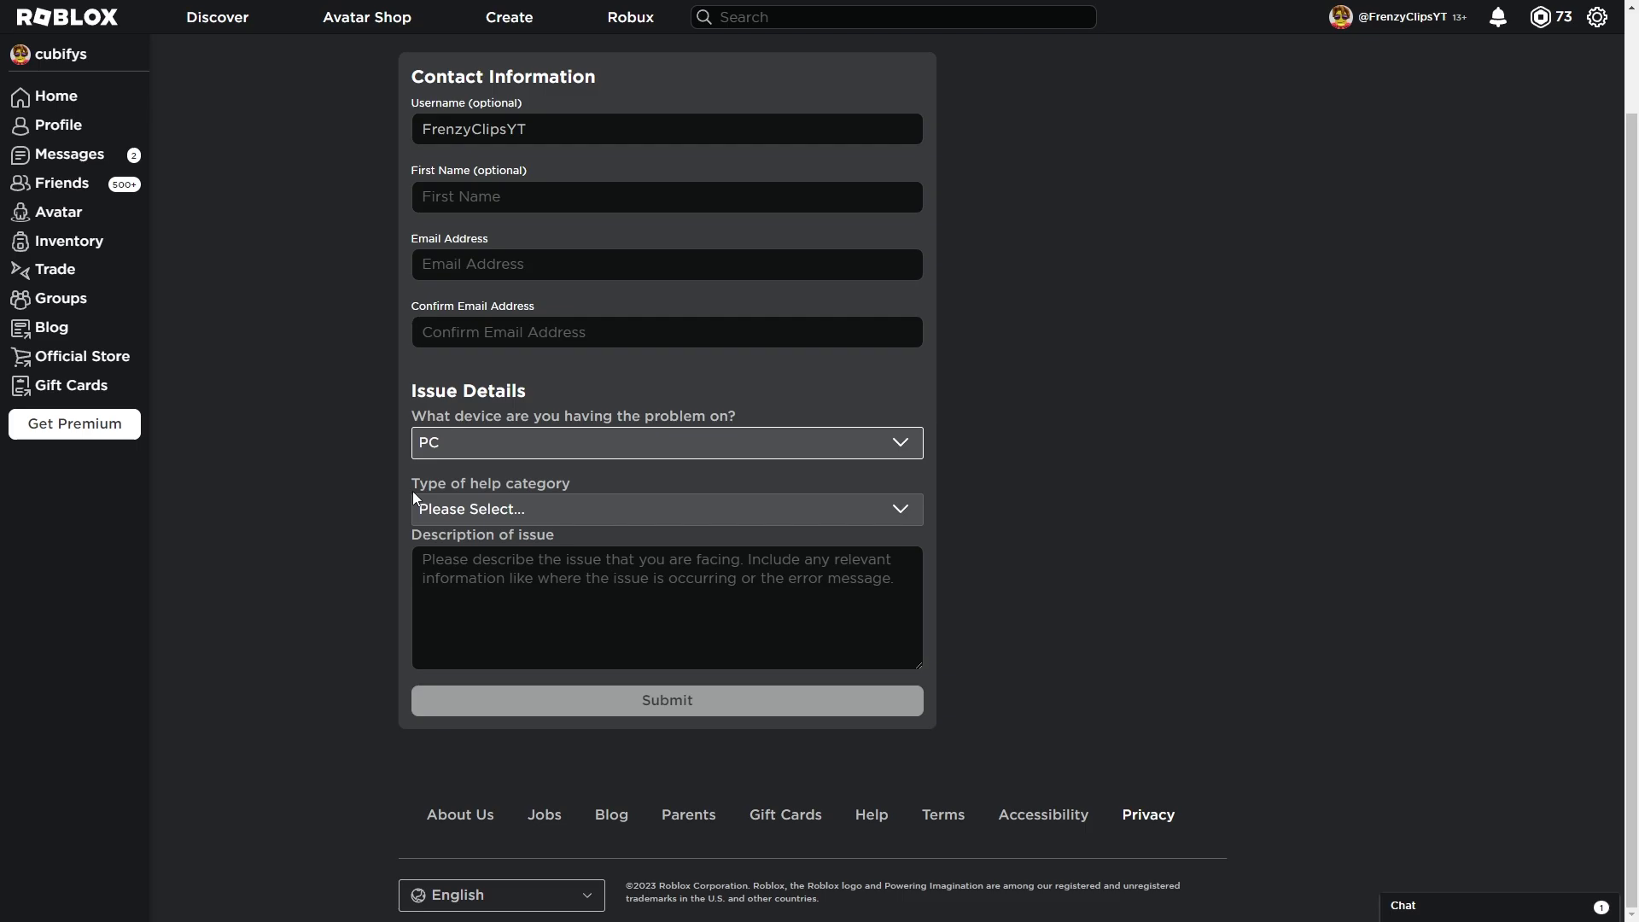
pyautogui.click(517, 511)
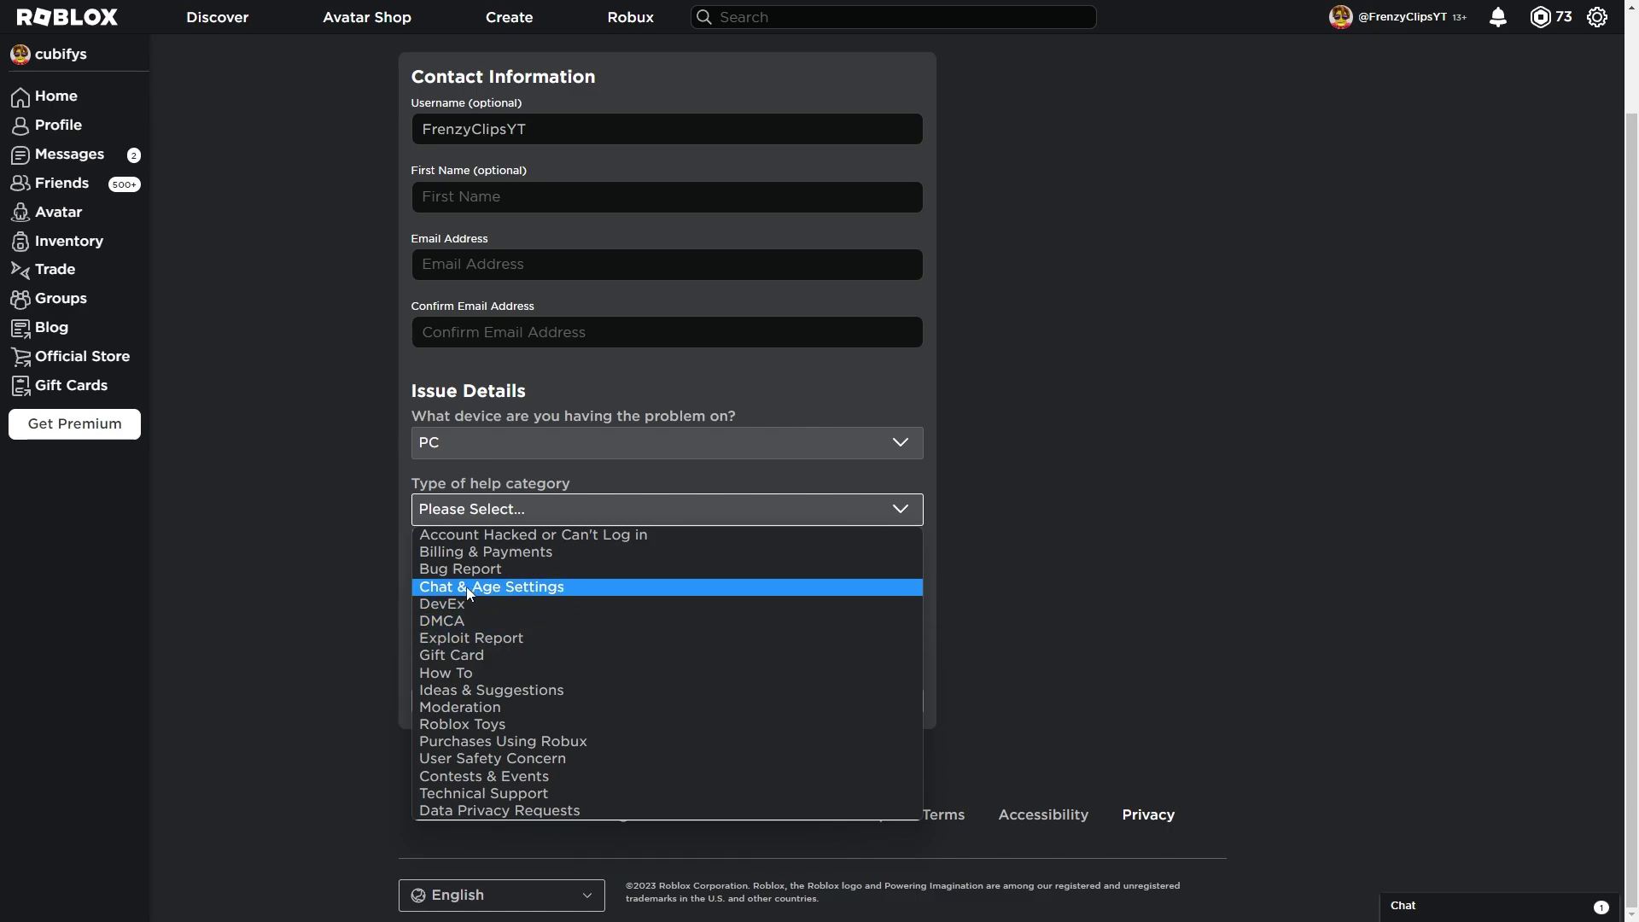
pyautogui.click(469, 589)
pyautogui.click(492, 558)
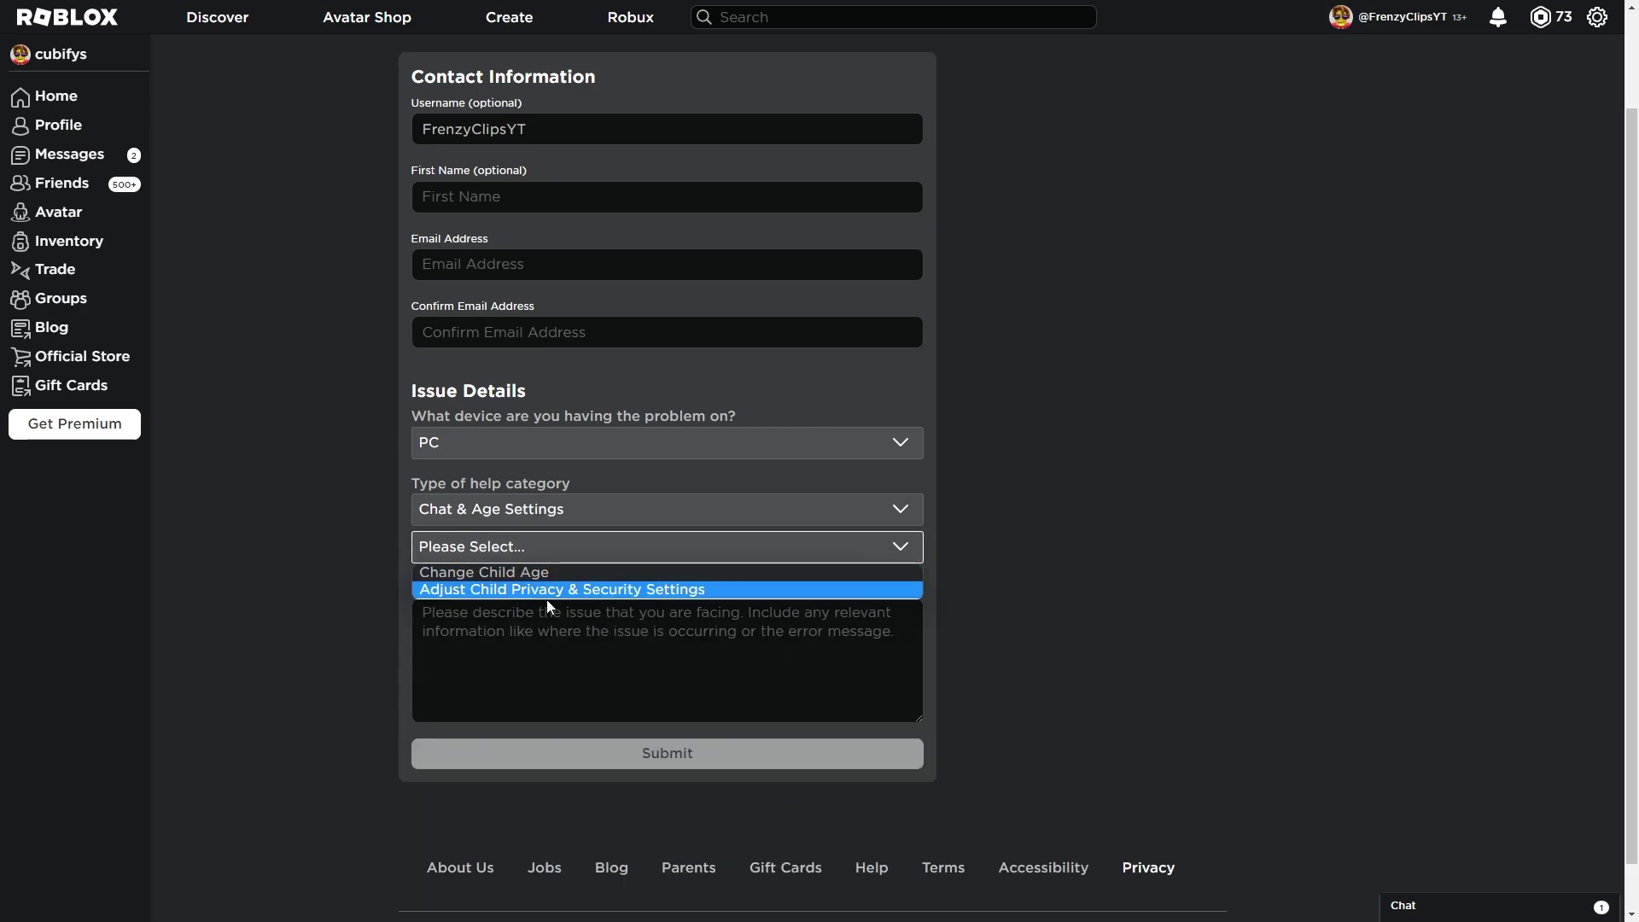
pyautogui.click(472, 589)
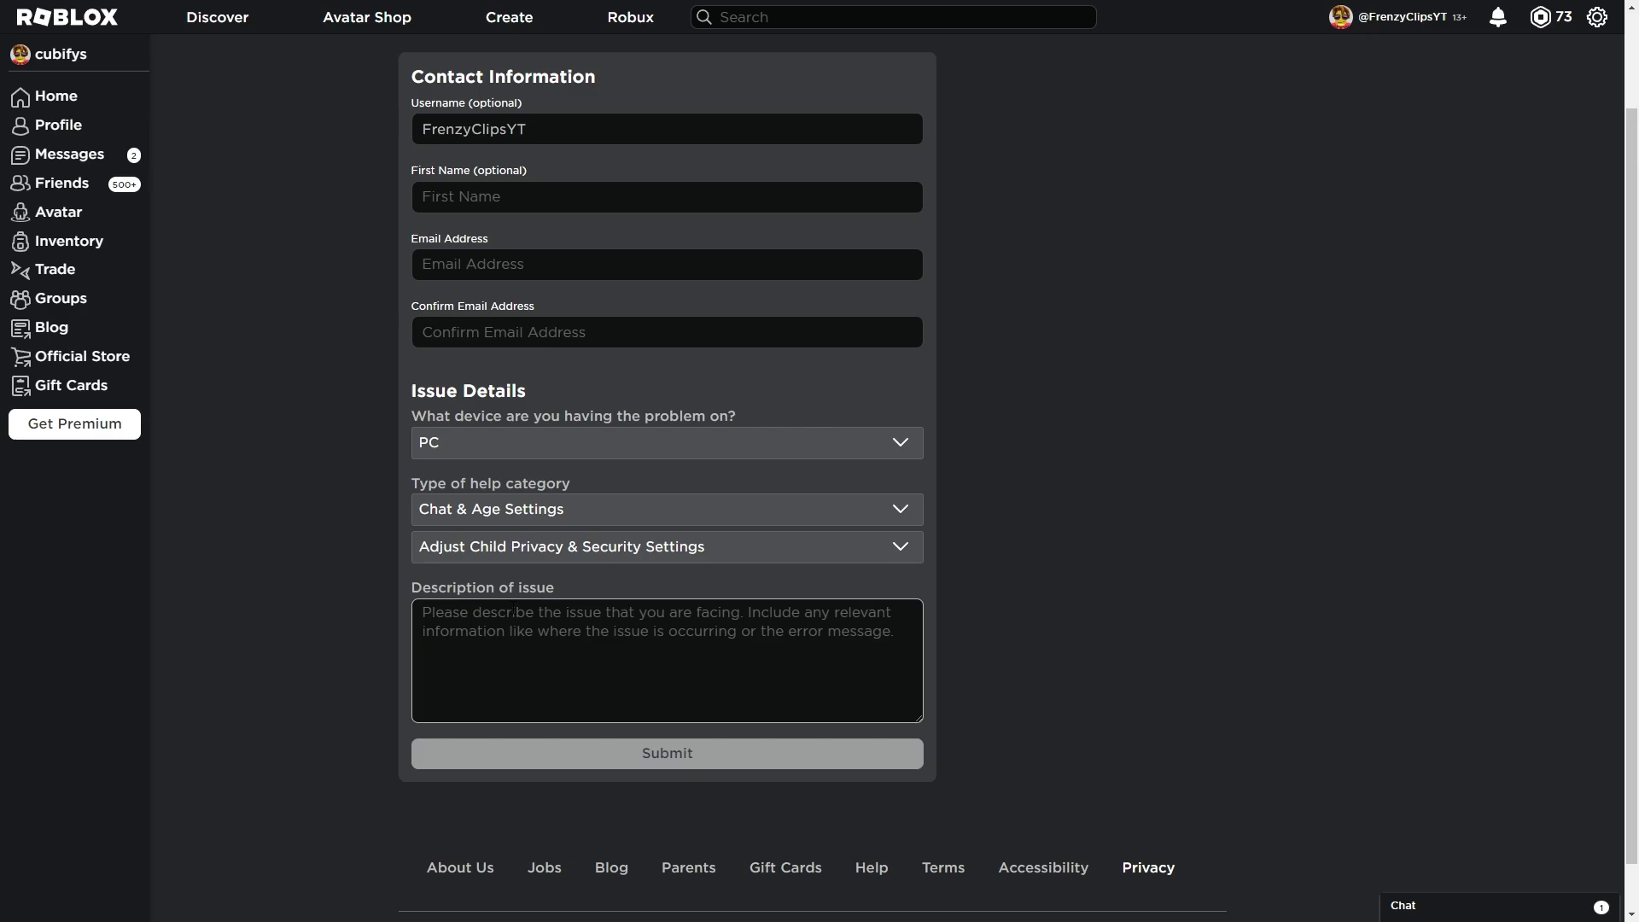
pyautogui.write('M')
# Step: Describe the issue: voice chat not working, user over 18 and old enough
pyautogui.press('BackSpace')
pyautogui.write('My')
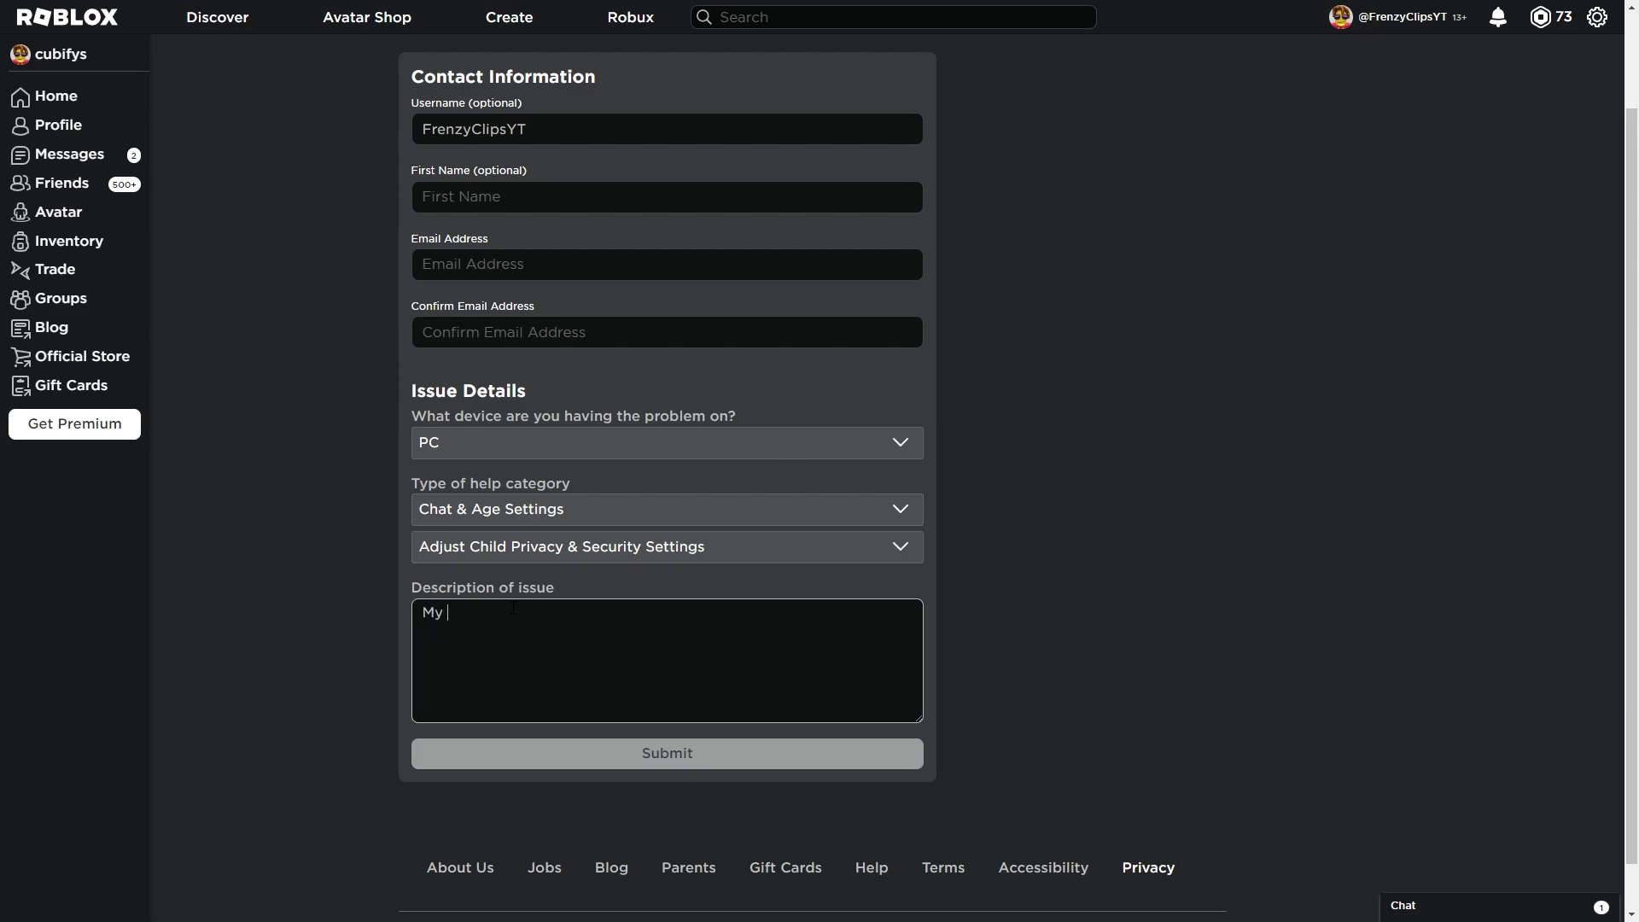
pyautogui.write('roblox voice chat')
pyautogui.write(' is not worki')
pyautogui.write('ng. I')
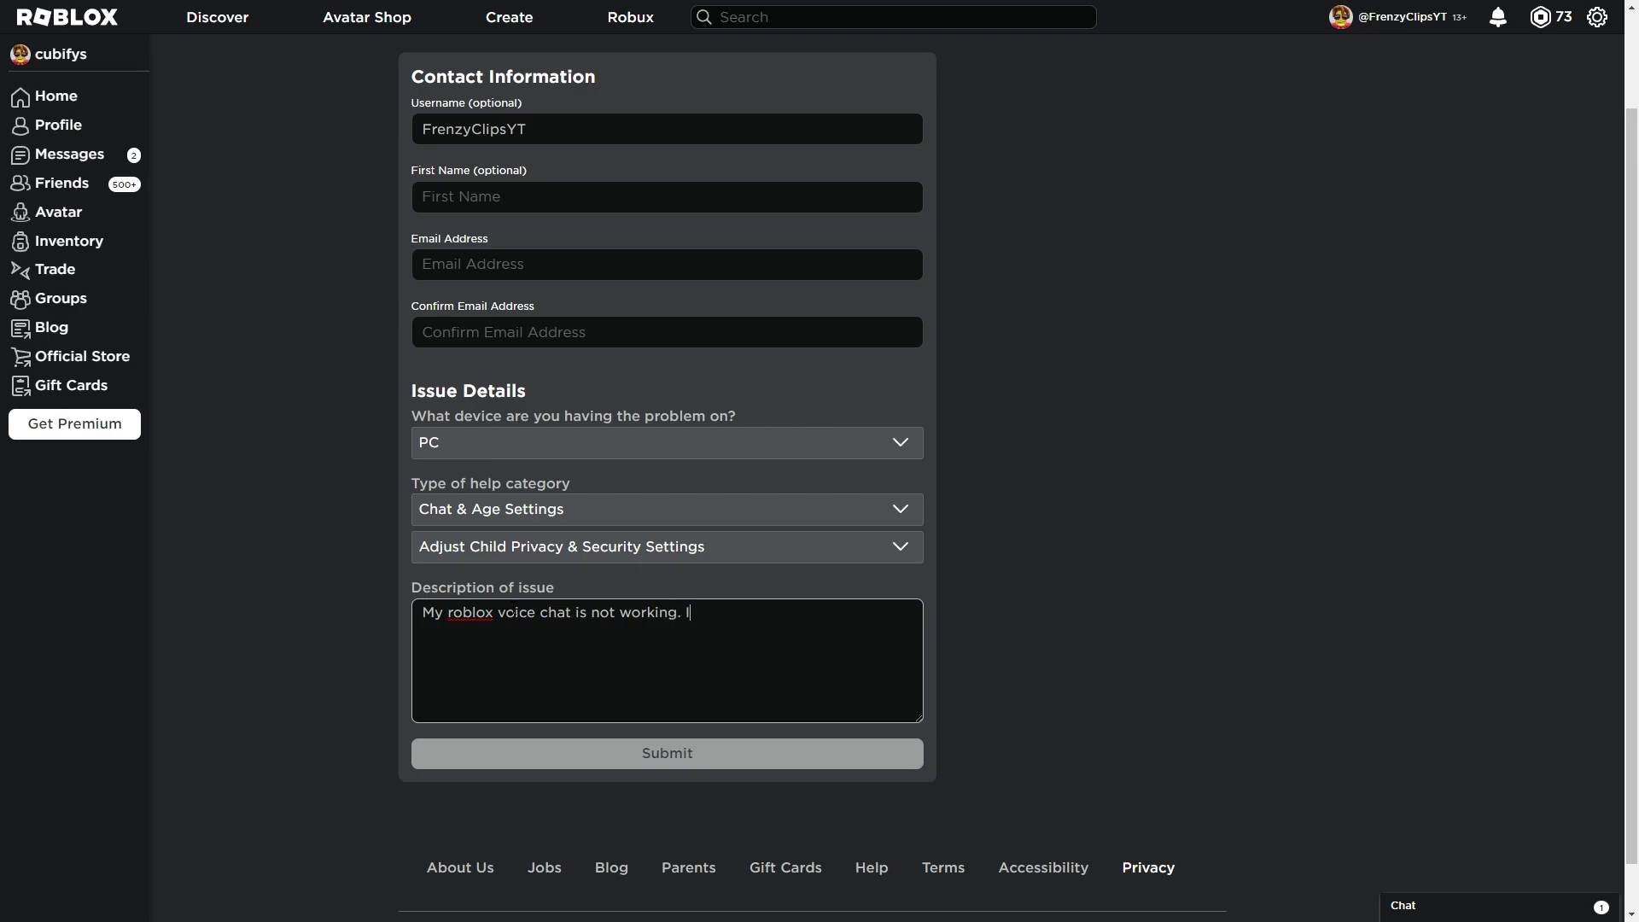
pyautogui.write(' an')
pyautogui.press('BackSpace')
pyautogui.press('BackSpace')
pyautogui.write('am o')
pyautogui.write('ver 18 ye')
pyautogui.write('ars olkd')
pyautogui.press('BackSpace')
pyautogui.write('d')
pyautogui.write(' and am ol')
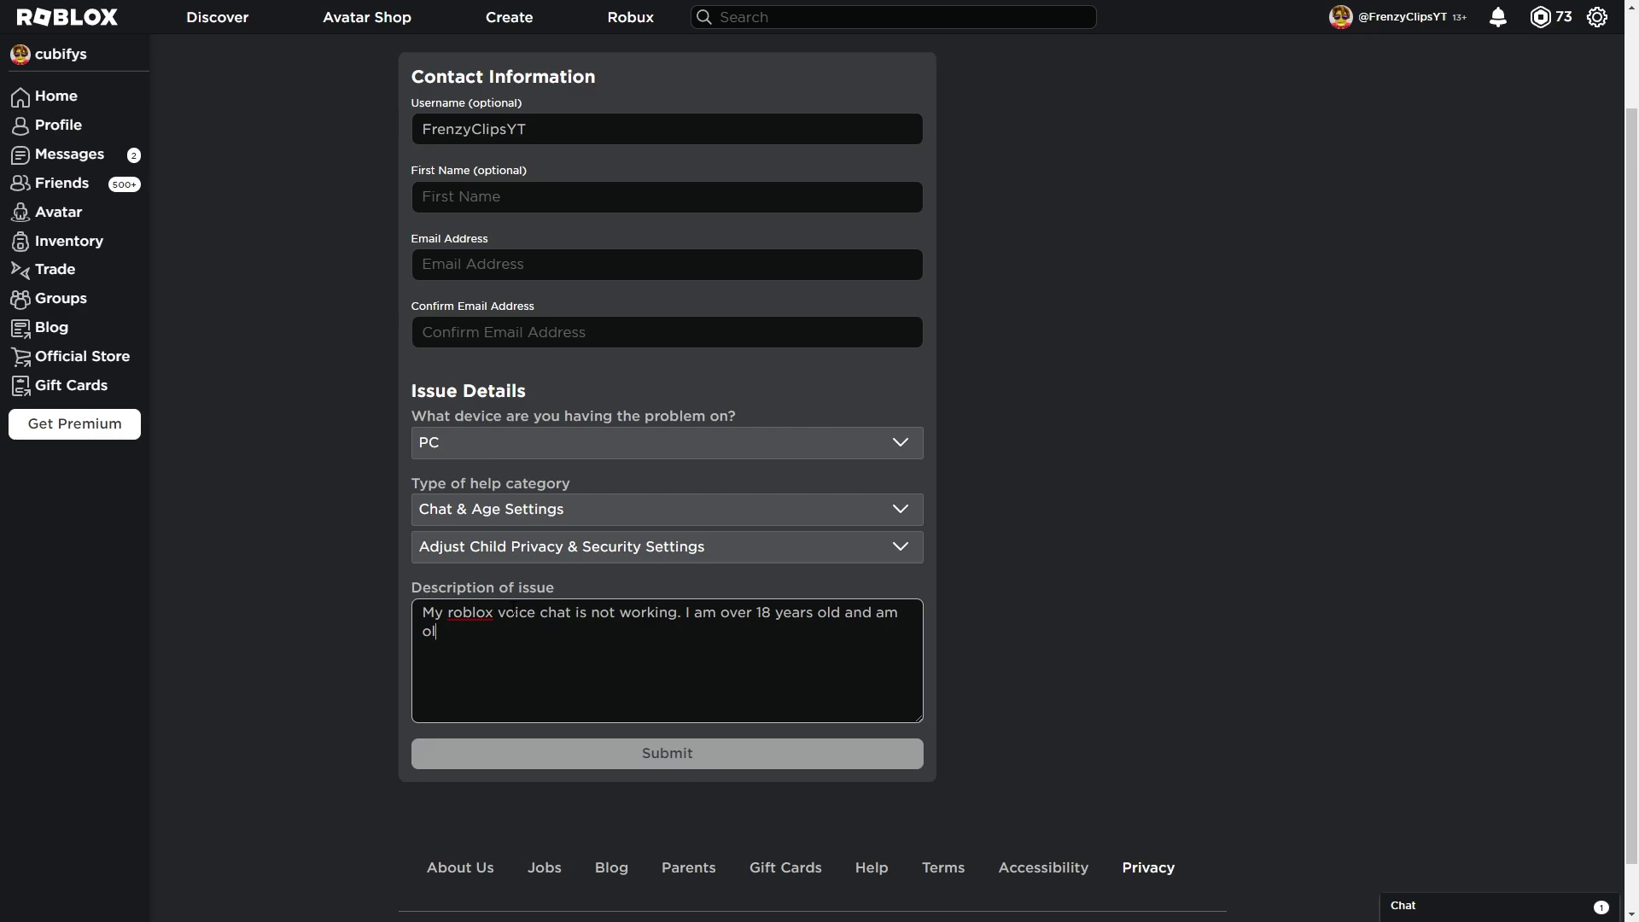
pyautogui.write('d enoug')
pyautogui.write('h to use the')
pyautogui.write(' feature.')
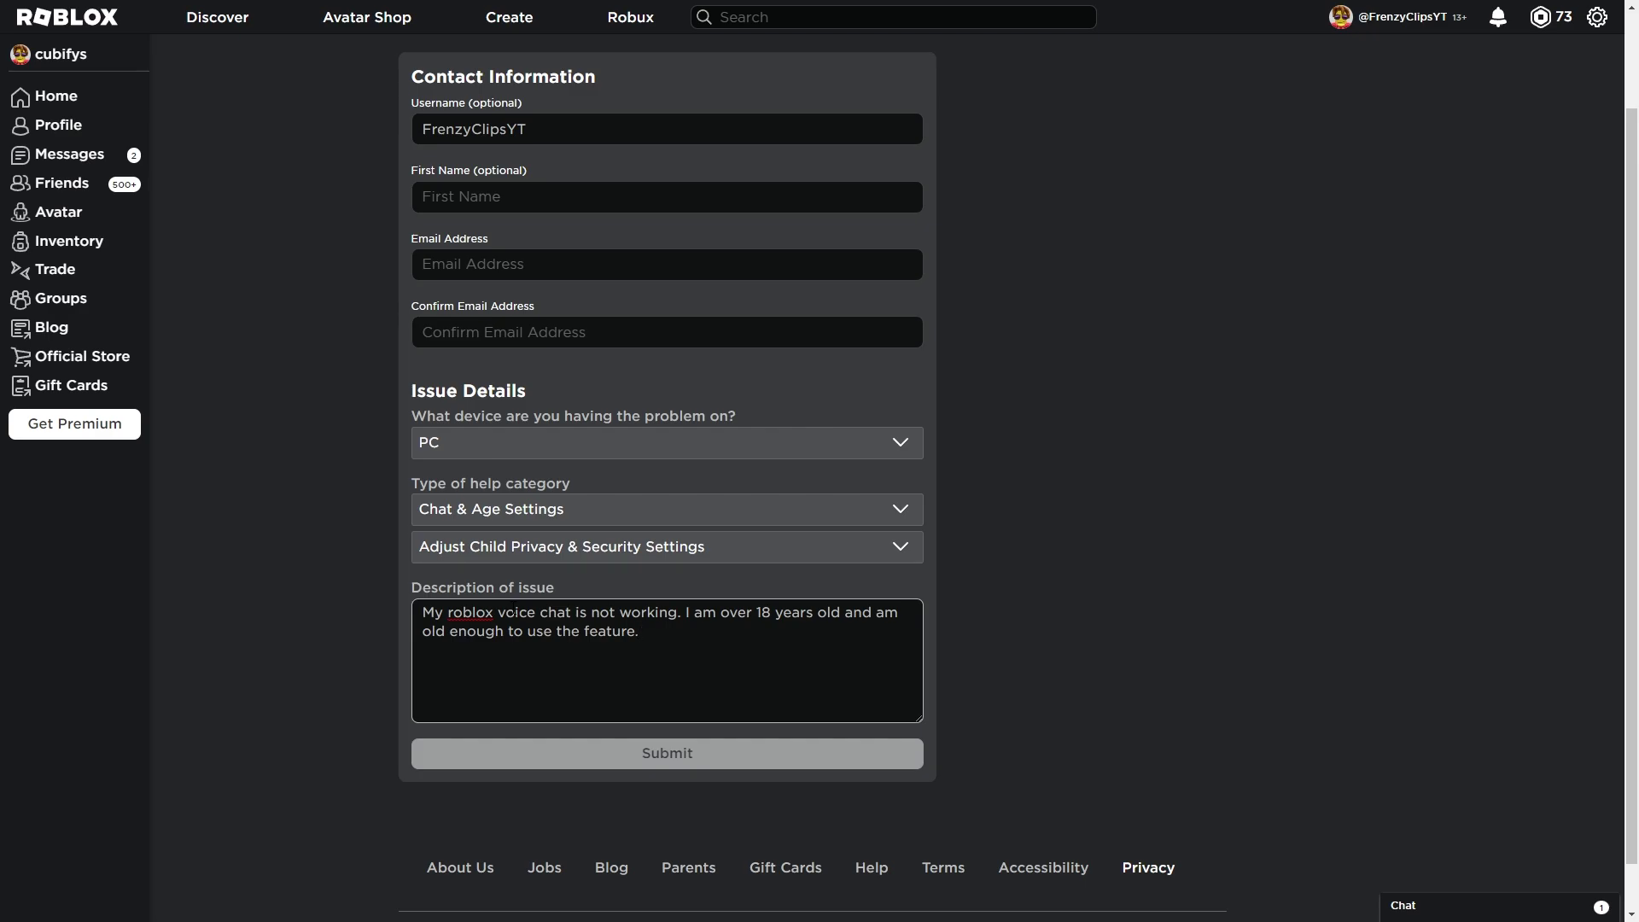
pyautogui.click(599, 586)
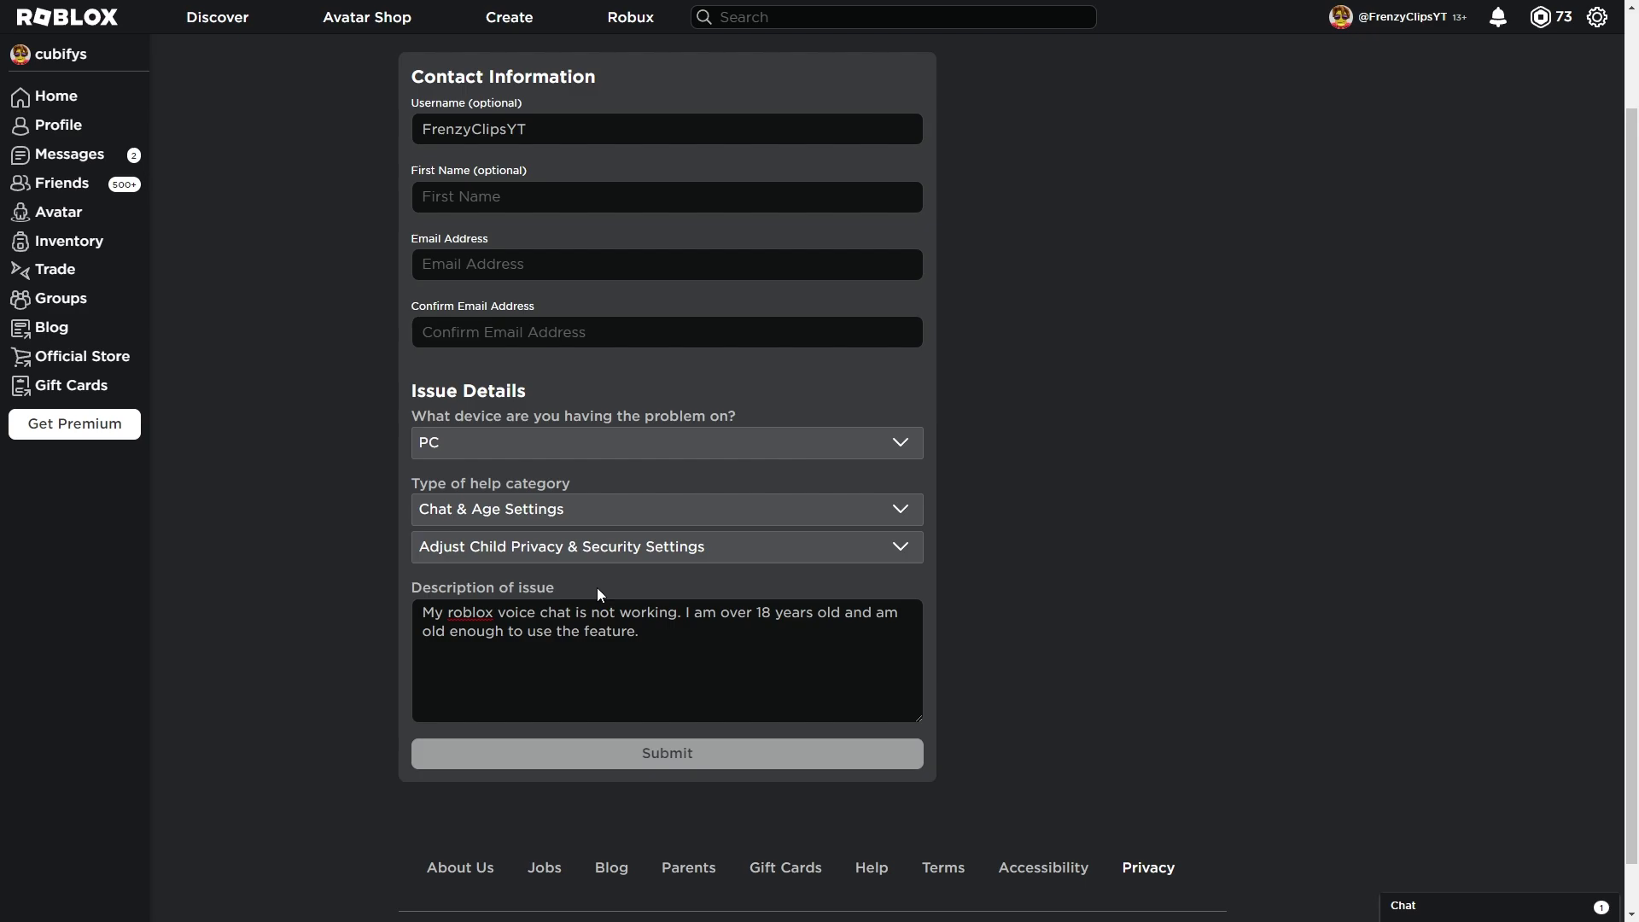